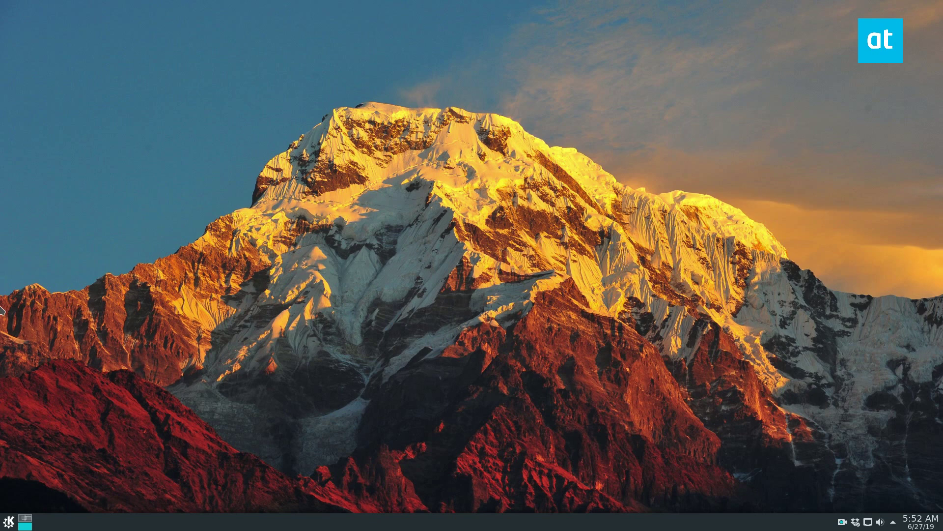
# - In a new Konsole window, install the odrive-unofficial 0.2.0 snap with sudo snap install
pyautogui.press('super')
pyautogui.click(16, 366)
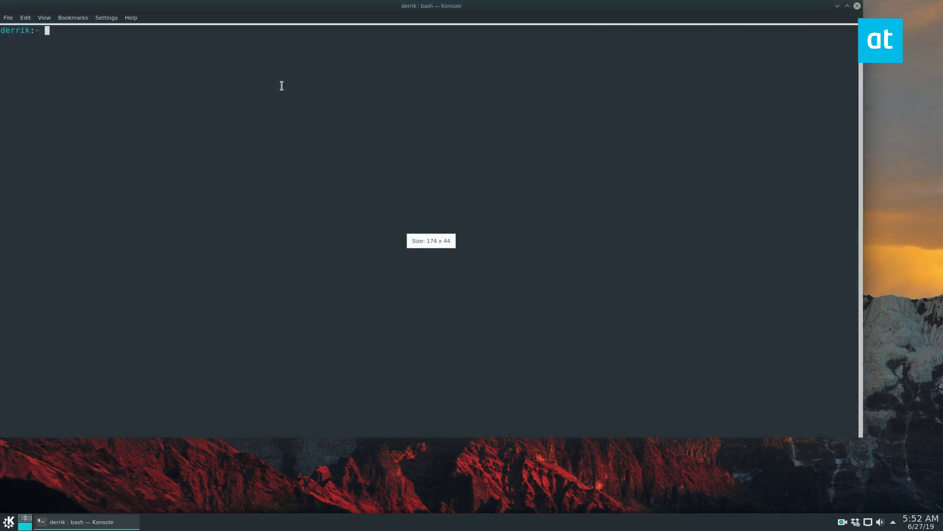
pyautogui.moveTo(344, 8); pyautogui.dragTo(373, 40)
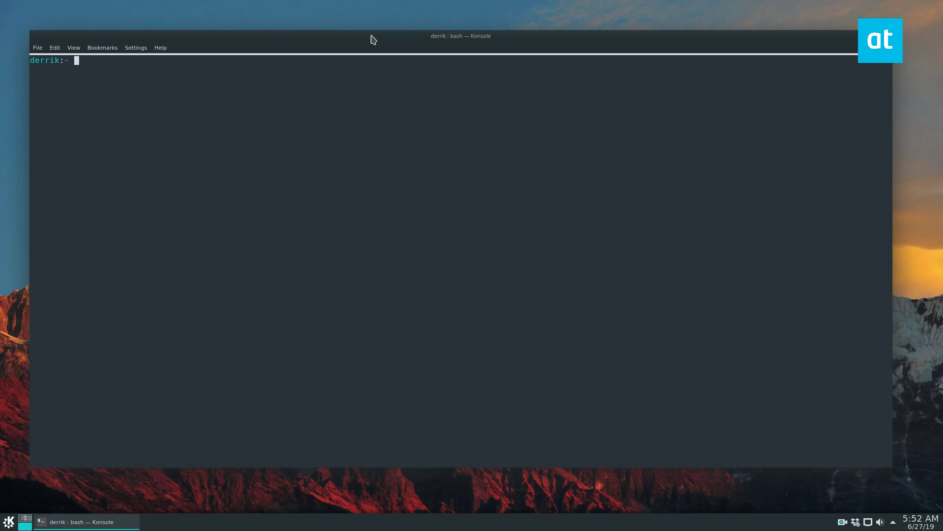
pyautogui.write('sudo snap install odrive-unofficial')
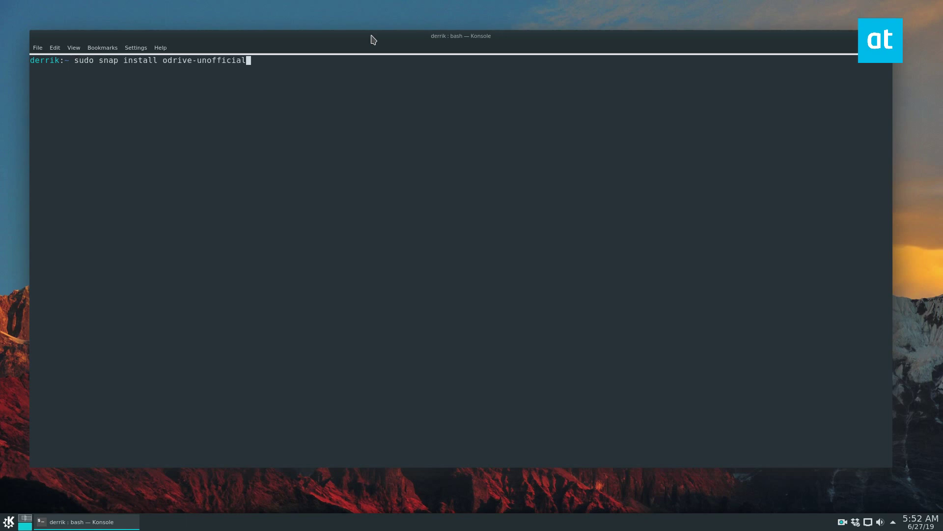
pyautogui.press('Return')
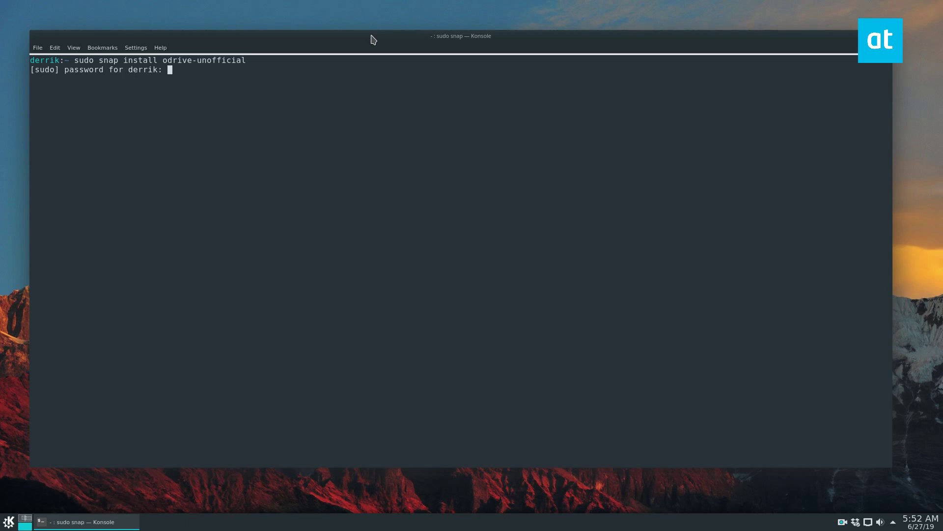
pyautogui.press('Return')
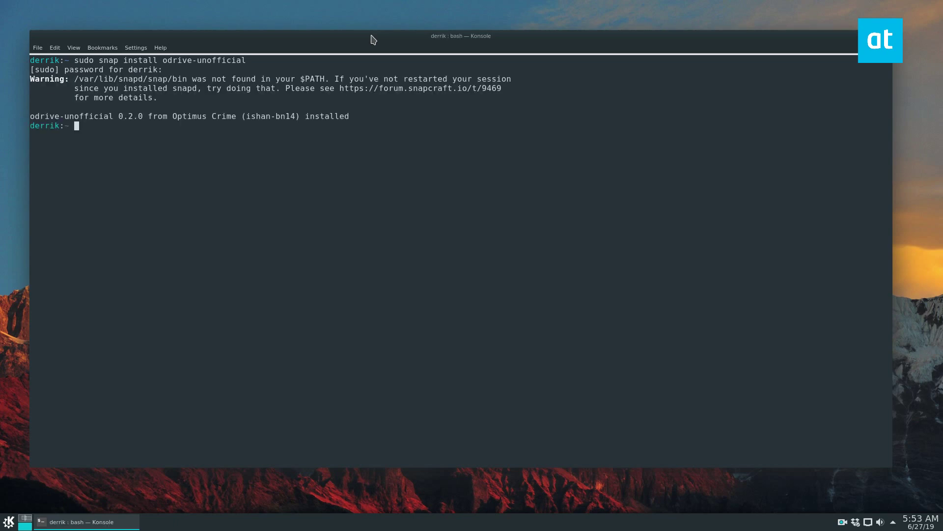
# - Launch OpenDrive by searching 'goog' in the launcher, and minimize Konsole
pyautogui.press('super')
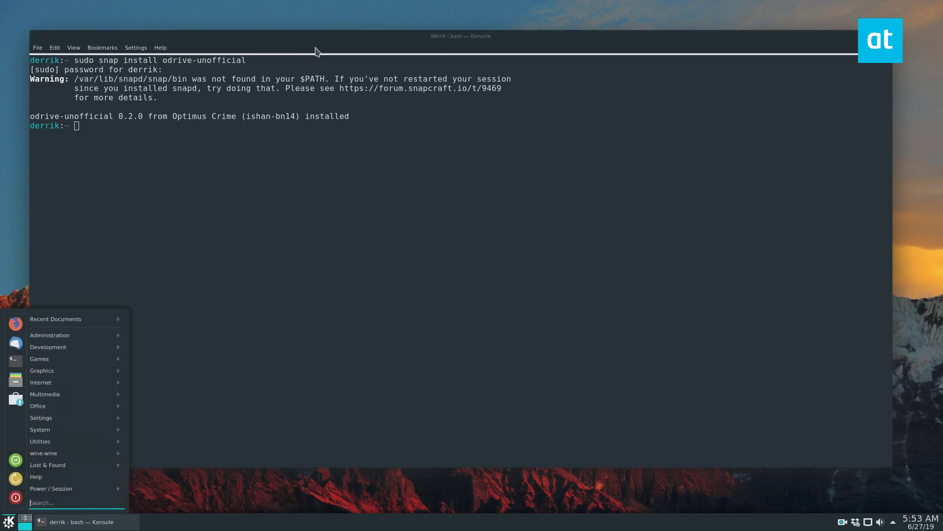
pyautogui.write('goog')
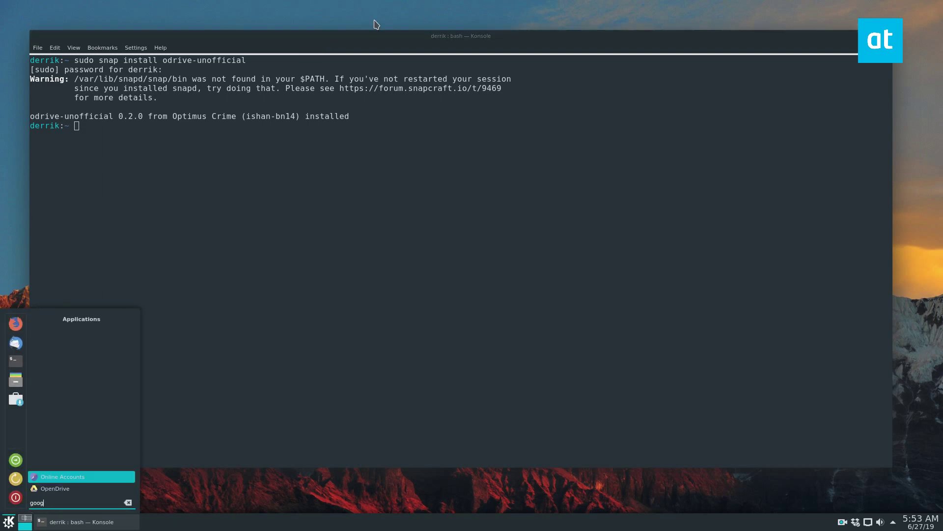
pyautogui.click(96, 488)
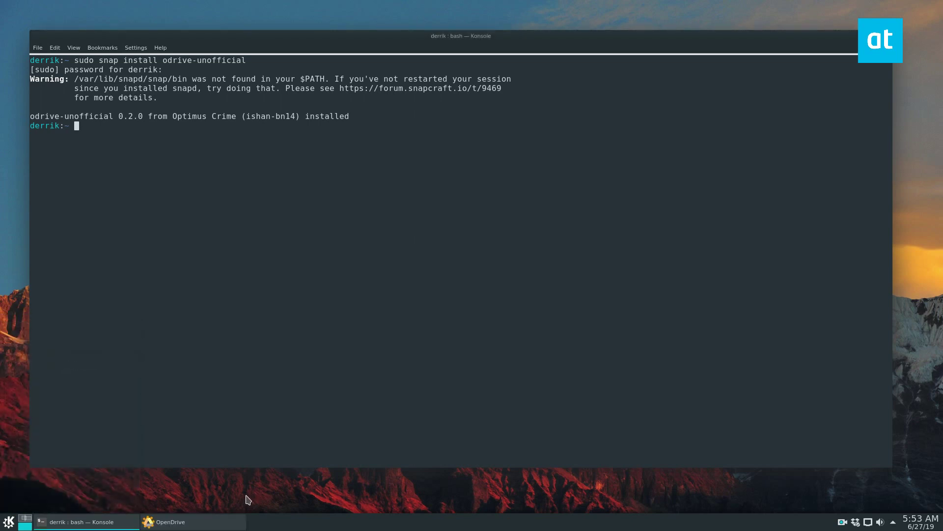
pyautogui.click(865, 36)
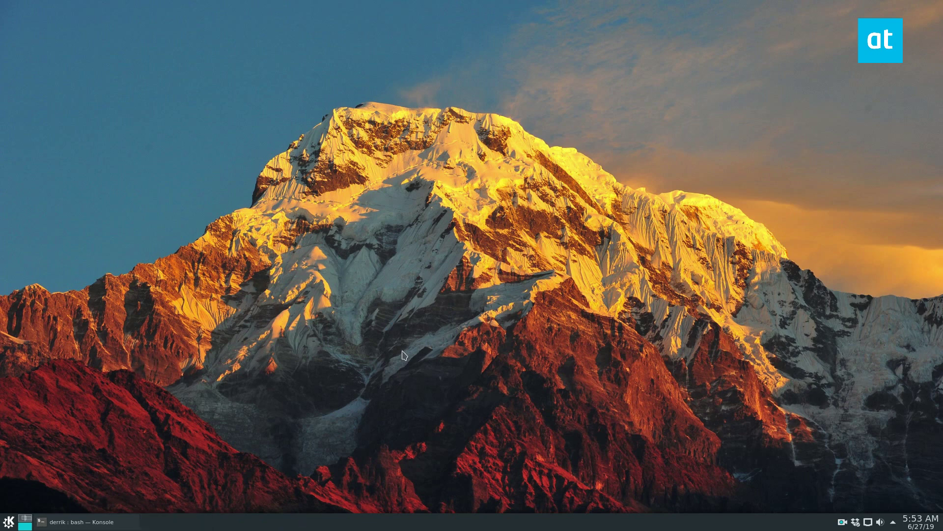
# - Open and close the system tray panel and the taskbar context menu
pyautogui.click(892, 523)
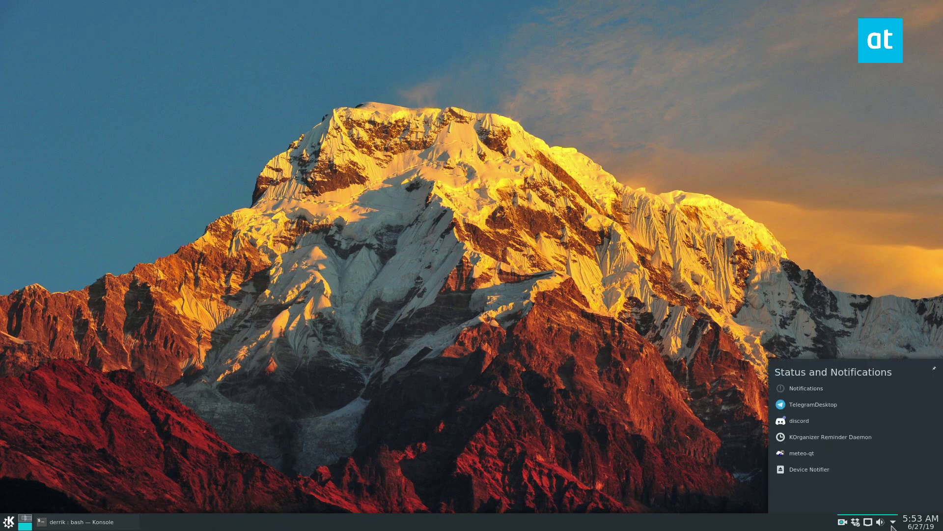
pyautogui.click(893, 525)
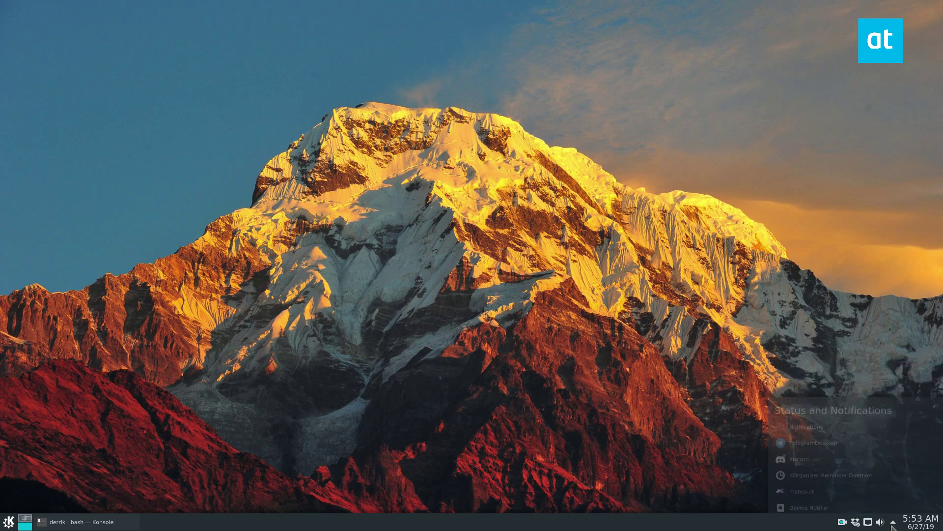
pyautogui.rightClick(828, 525)
pyautogui.click(731, 486)
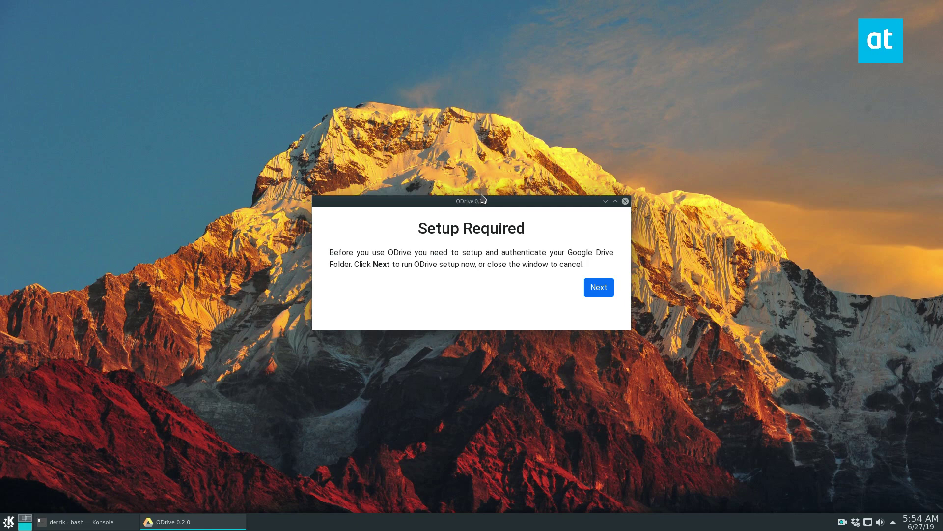
# - Continue past Setup Required with Next and move the ODrive Settings window slightly up
pyautogui.click(599, 287)
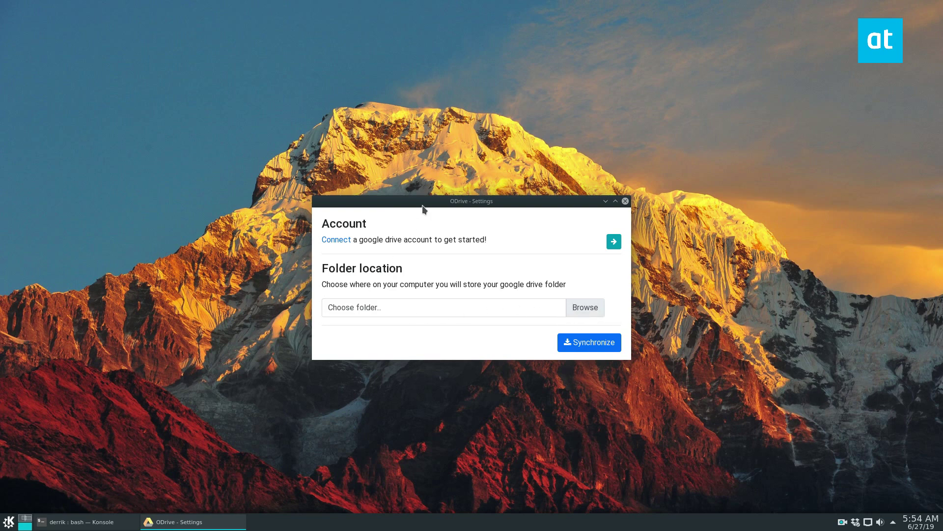
pyautogui.moveTo(422, 205); pyautogui.dragTo(418, 187)
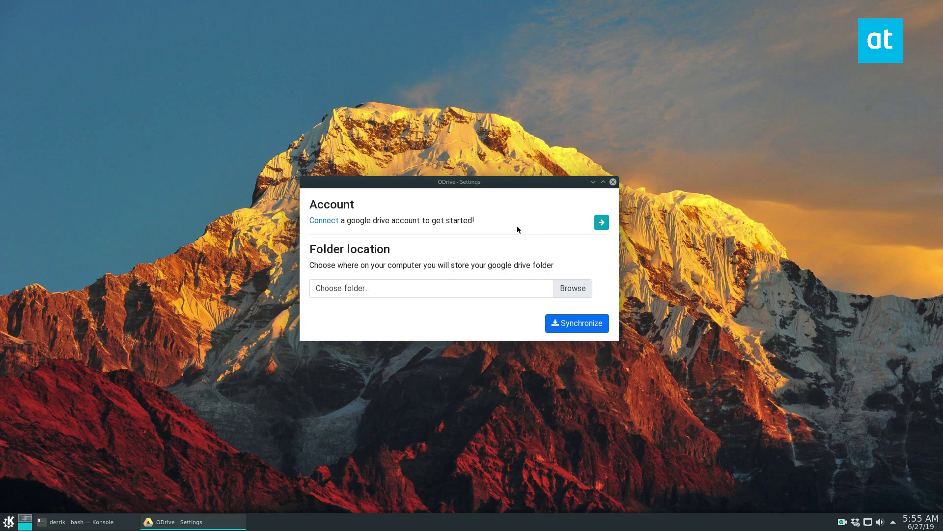
# - Start connecting a Google Drive account and sign in with the account e-mail and password
pyautogui.click(321, 220)
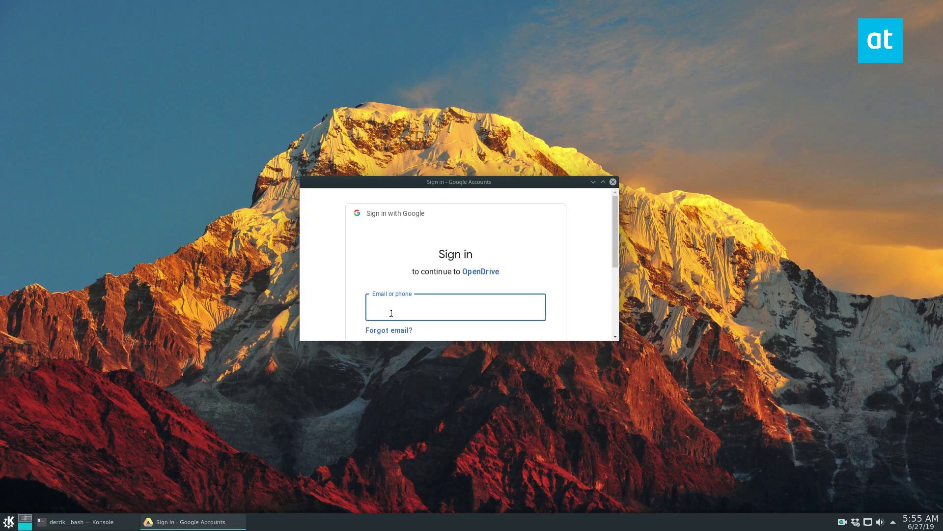
pyautogui.press('Return')
pyautogui.write('*')
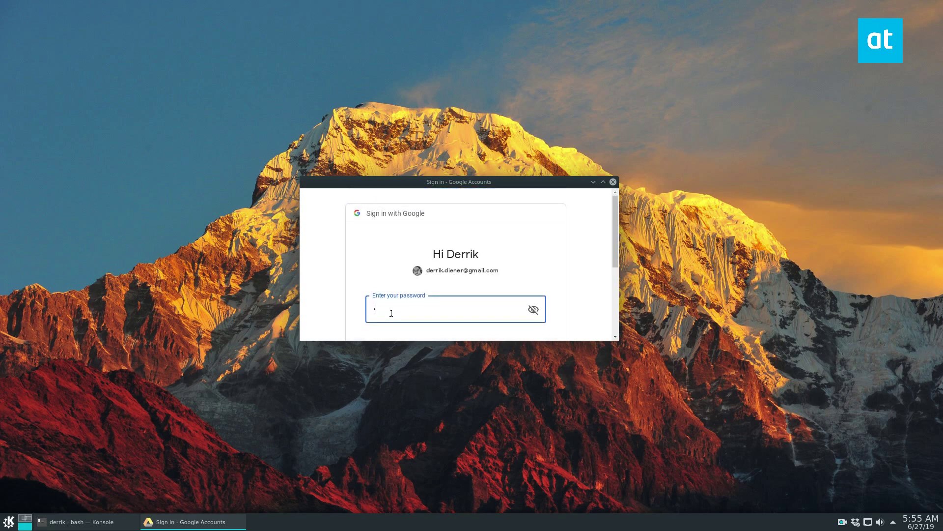
pyautogui.write('**************')
pyautogui.press('Return')
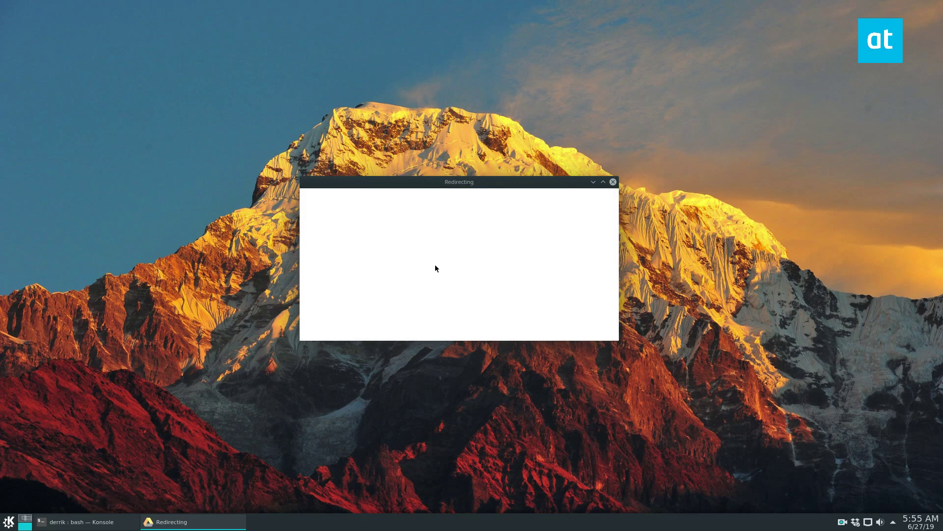
# - Scroll down the Google consent page and allow OpenDrive access to the account
pyautogui.scroll(-5, 469, 280)
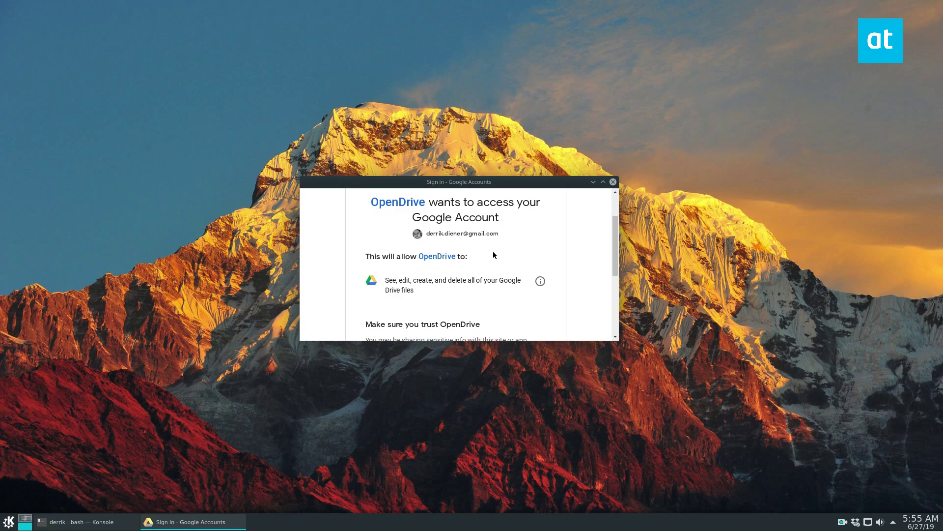
pyautogui.scroll(-1, 506, 275)
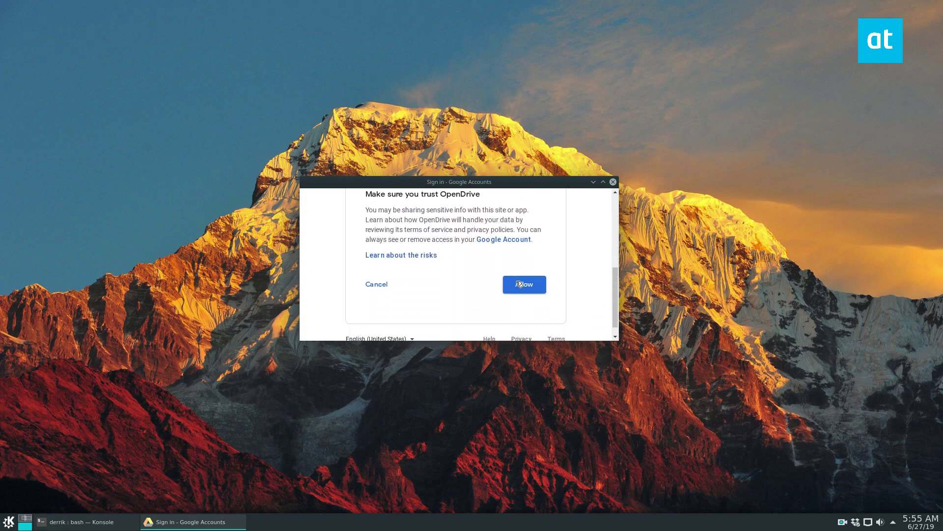
pyautogui.scroll(5, 482, 270)
pyautogui.scroll(-5, 498, 272)
pyautogui.scroll(-1, 499, 272)
pyautogui.click(525, 311)
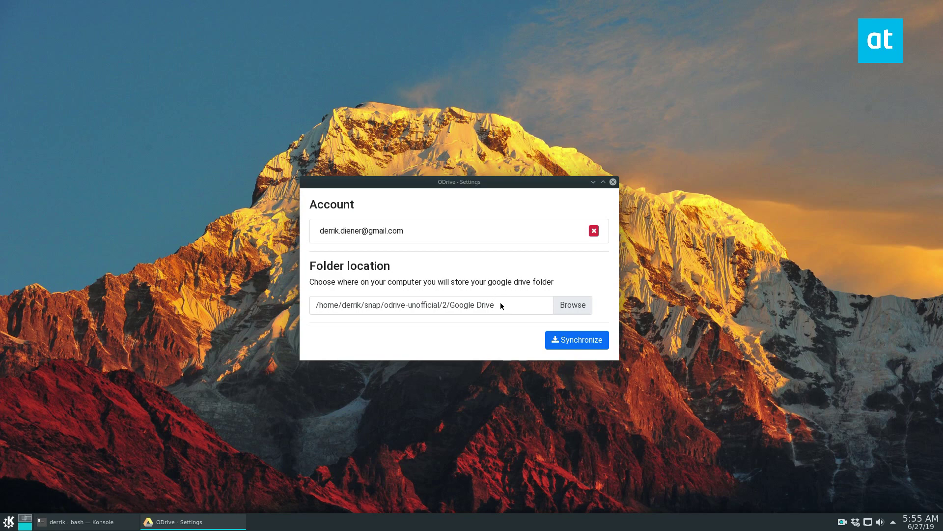
# - Synchronize Google Drive to the default local folder, then launch Dolphin from the application launcher
pyautogui.click(399, 308)
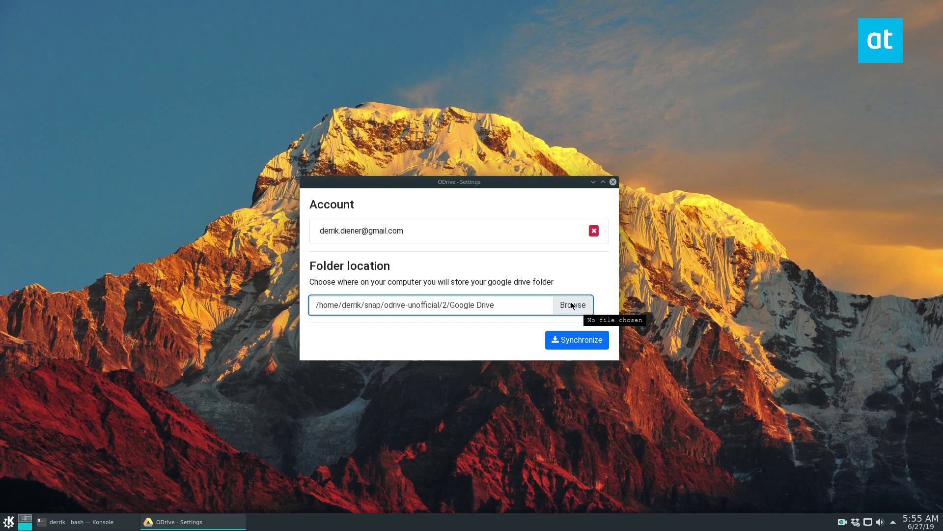
pyautogui.click(571, 342)
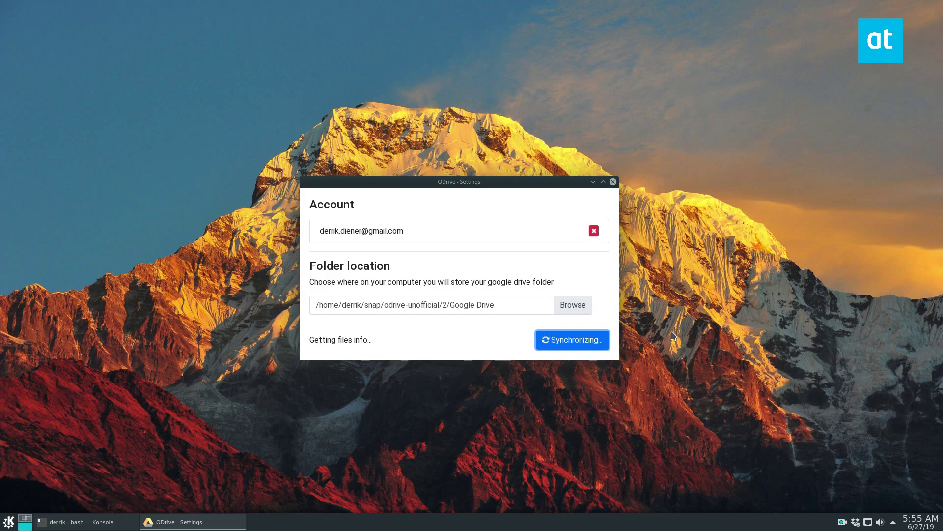
pyautogui.click(359, 305)
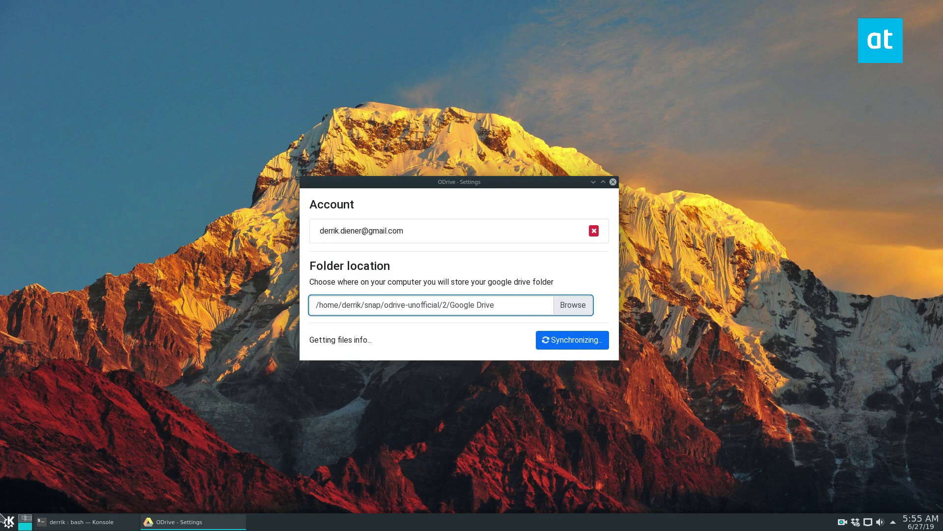
pyautogui.click(11, 525)
pyautogui.click(15, 386)
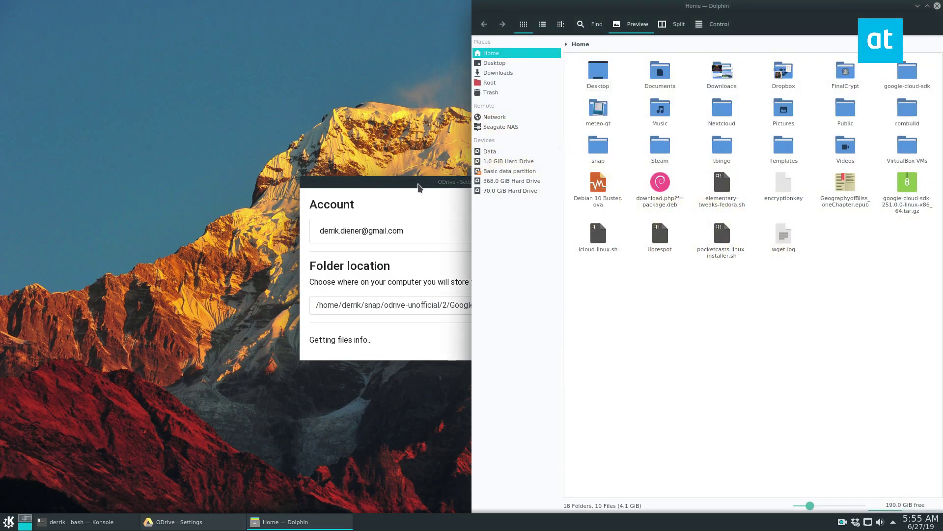
# - Move ODrive aside, open the Google Drive folder in Dolphin, and reveal its full path
pyautogui.moveTo(402, 180); pyautogui.dragTo(236, 138)
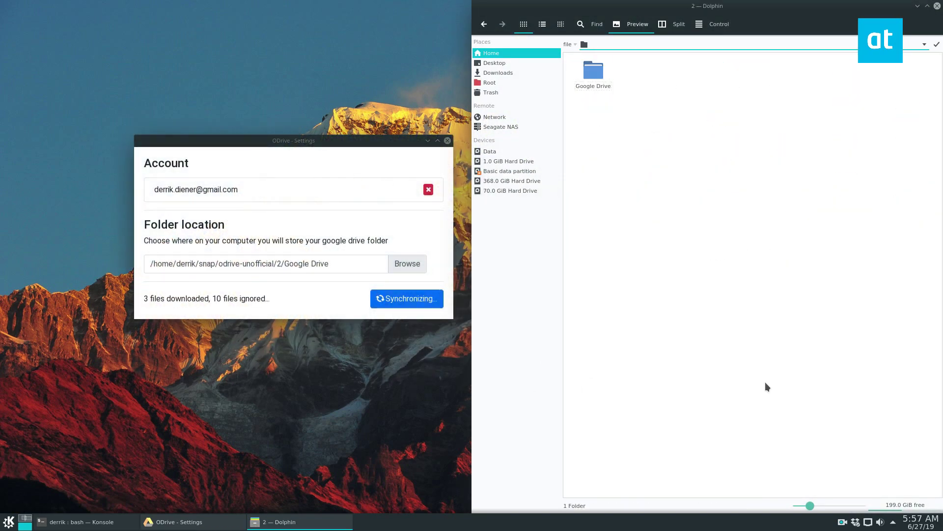
pyautogui.click(593, 71)
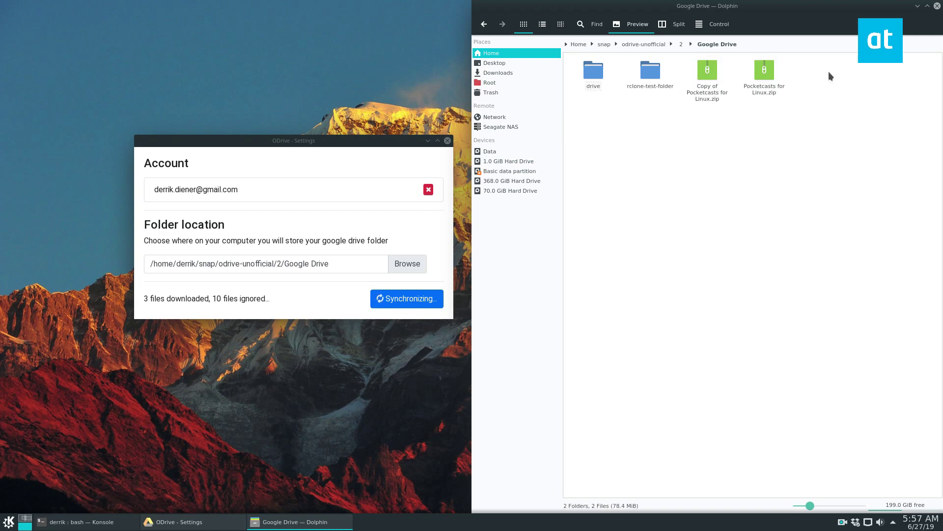
pyautogui.click(745, 44)
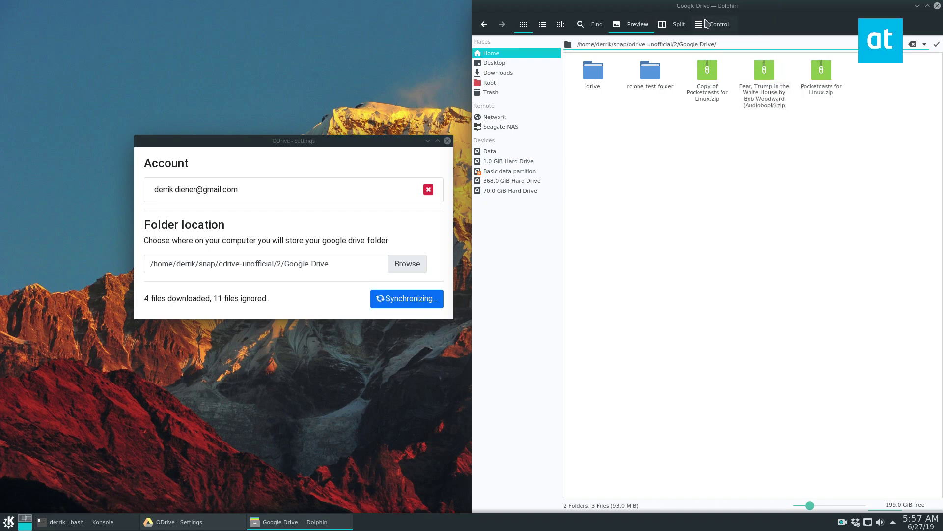
pyautogui.click(718, 24)
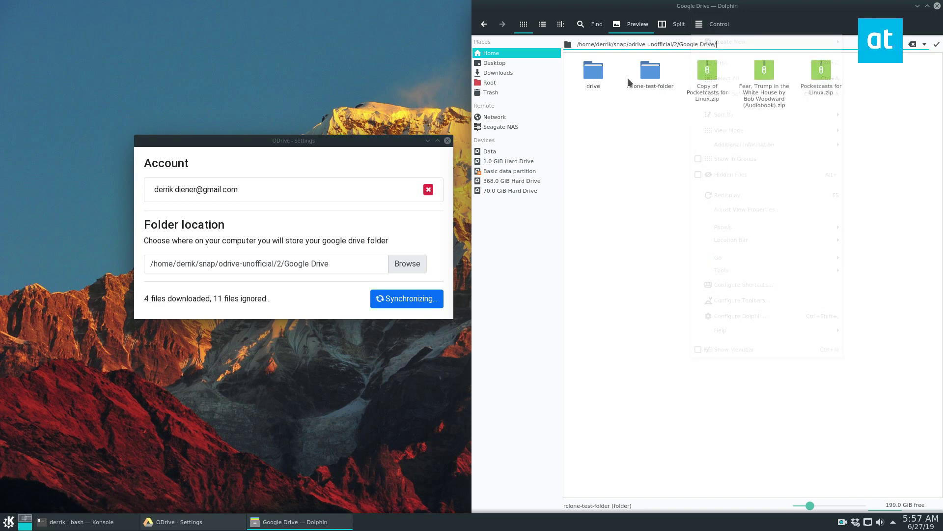
# - From parent folder 2, add Google Drive to Places and select the new bookmark
pyautogui.click(656, 170)
pyautogui.click(484, 24)
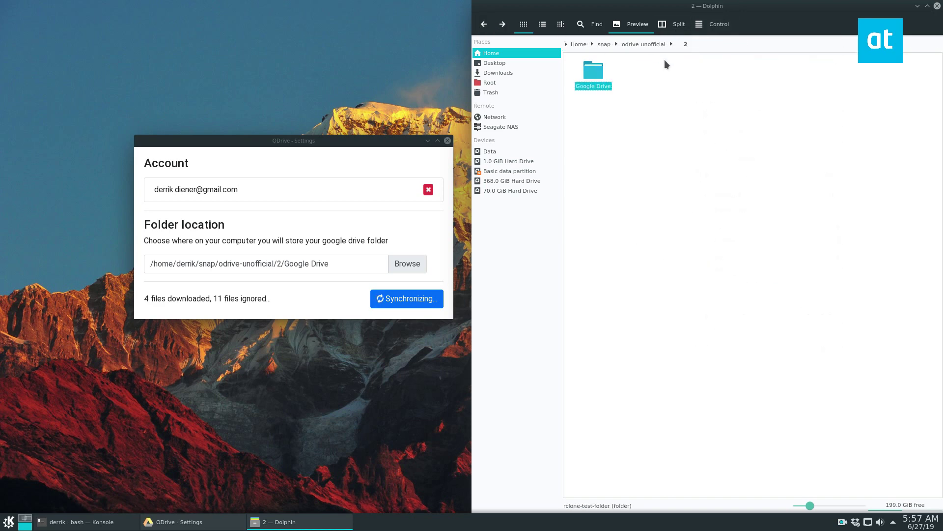
pyautogui.rightClick(591, 72)
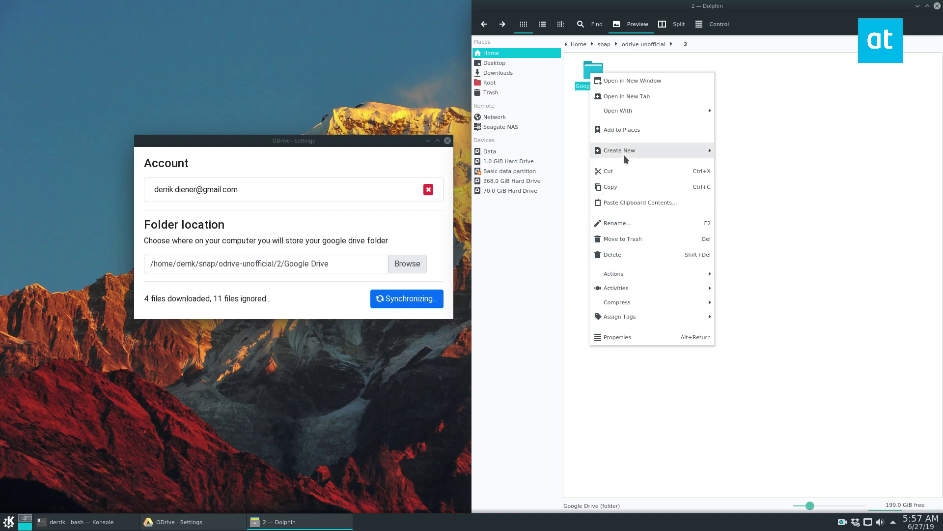
pyautogui.click(625, 131)
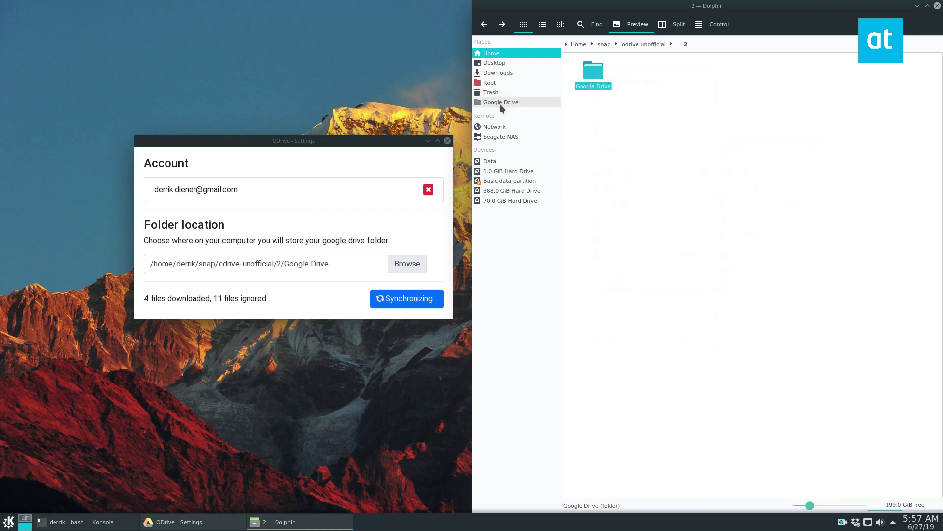
pyautogui.click(502, 105)
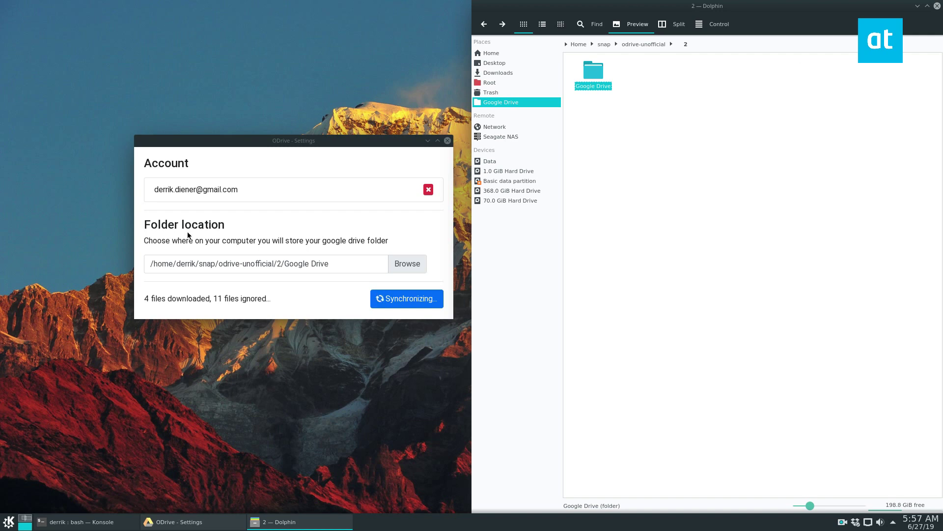
pyautogui.moveTo(281, 143); pyautogui.dragTo(225, 131)
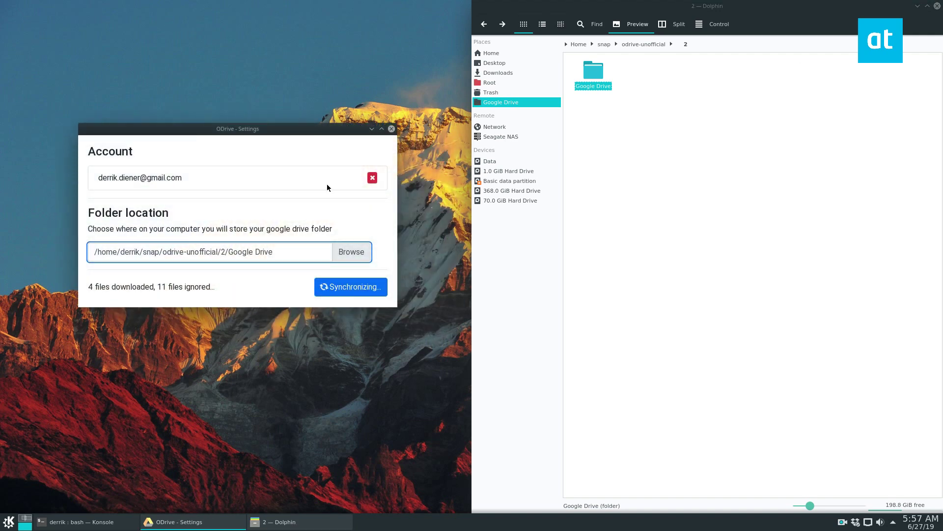
# - Open Google Drive from Places and switch to the editable location bar with Ctrl+L
pyautogui.doubleClick(588, 85)
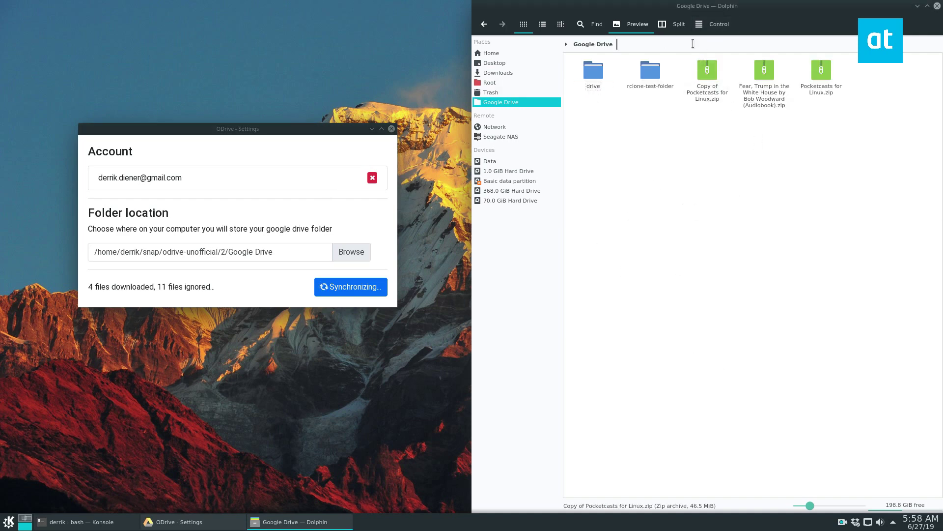
pyautogui.hotkey('ctrl', 'l')
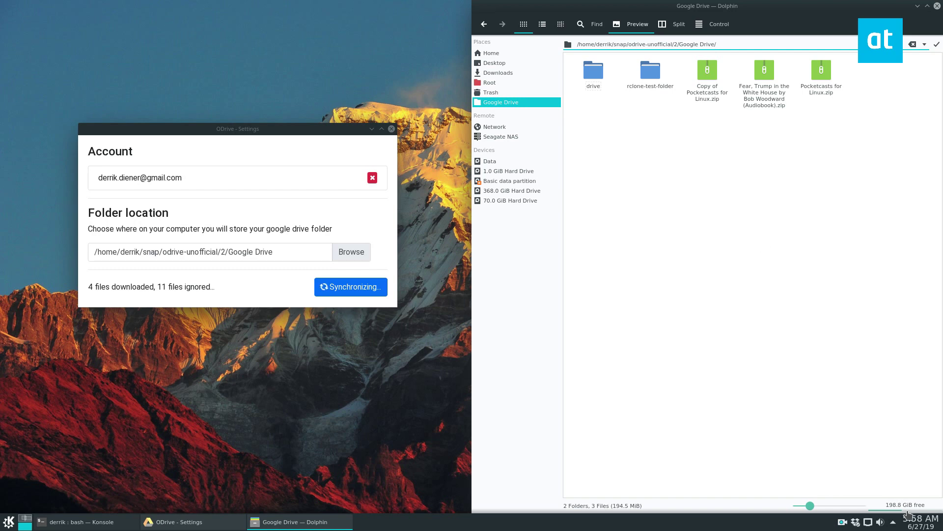
pyautogui.click(894, 523)
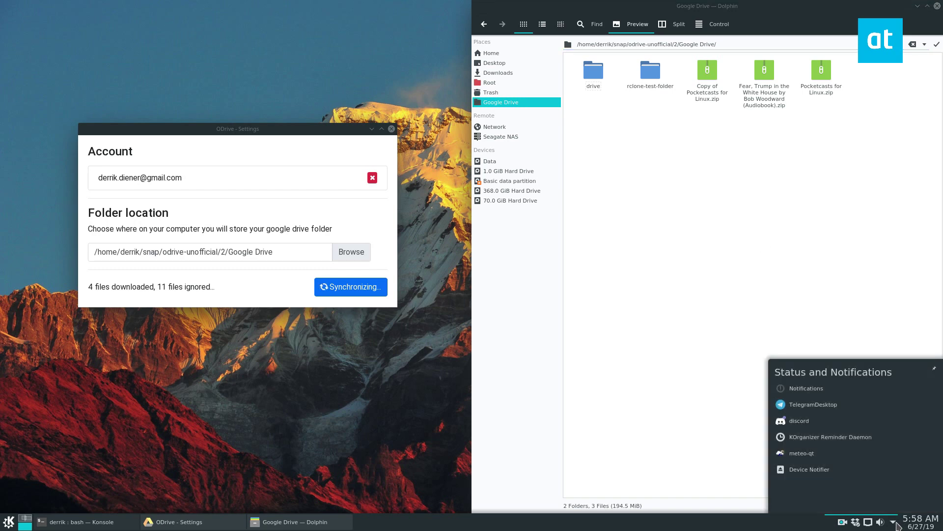
pyautogui.click(671, 442)
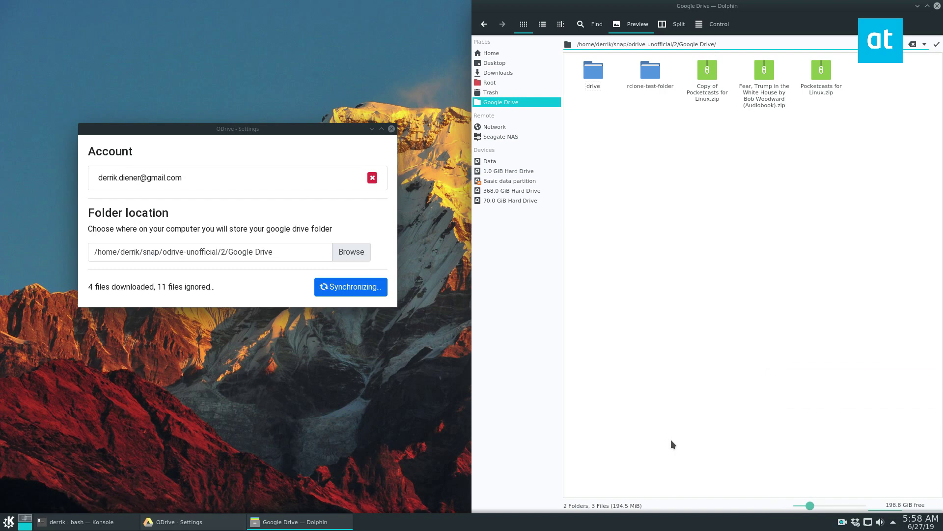